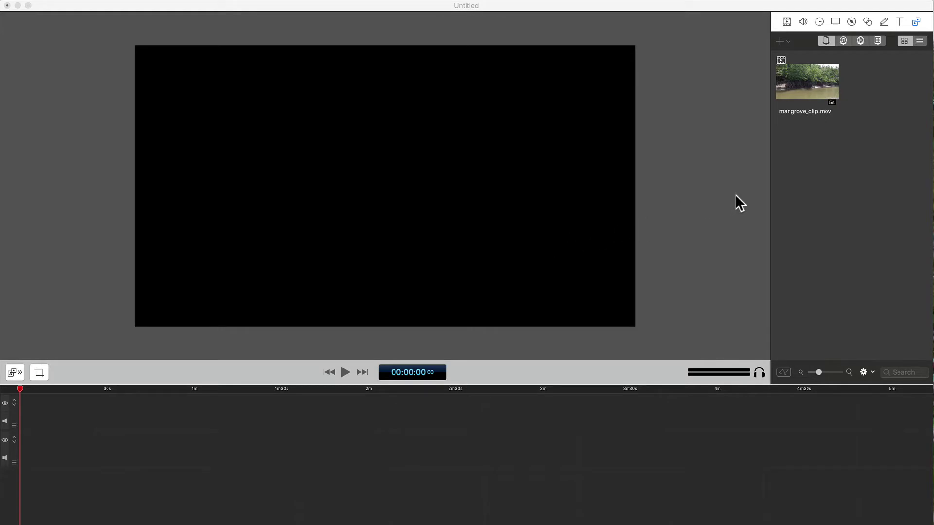
# Add a centred text clip reading 'Mangroves occur along tropical coastlines.' with Build In Animation enabled
pyautogui.click(899, 22)
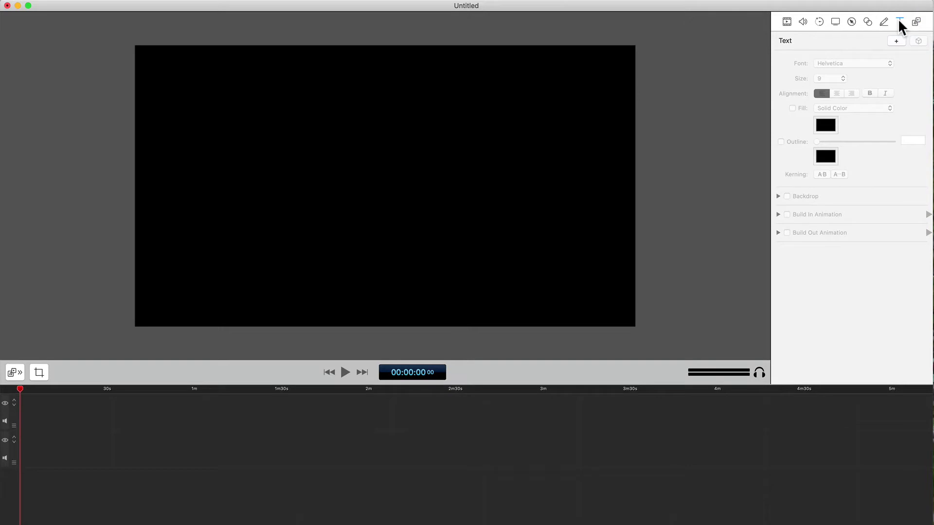
pyautogui.click(896, 41)
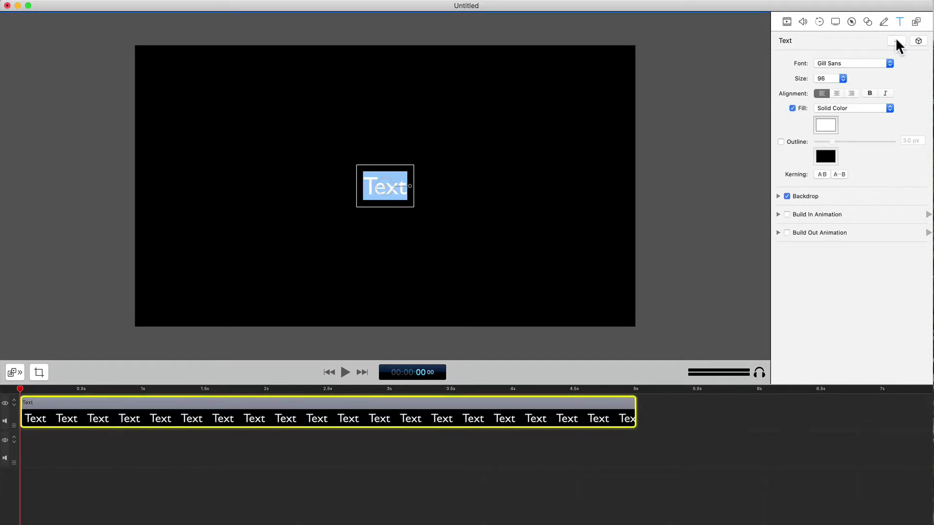
pyautogui.write('Mangroves occur along t')
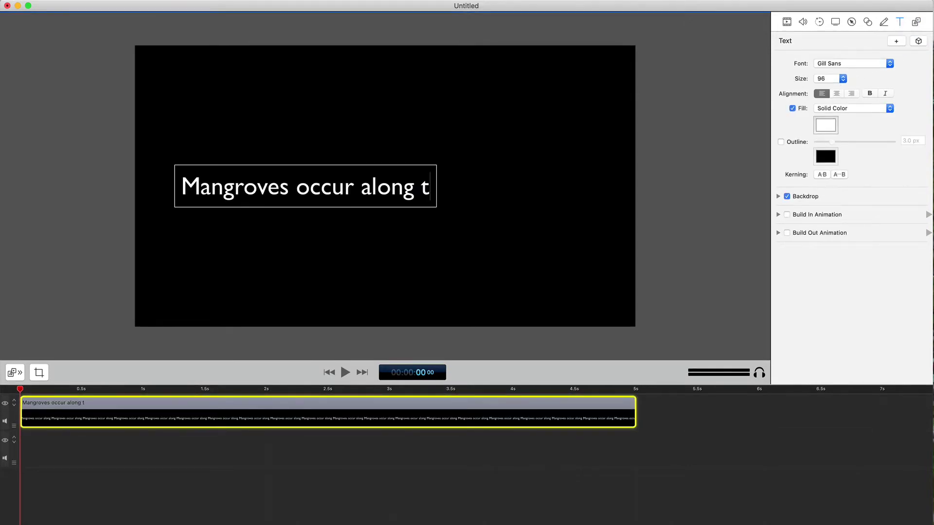
pyautogui.write('ropical c')
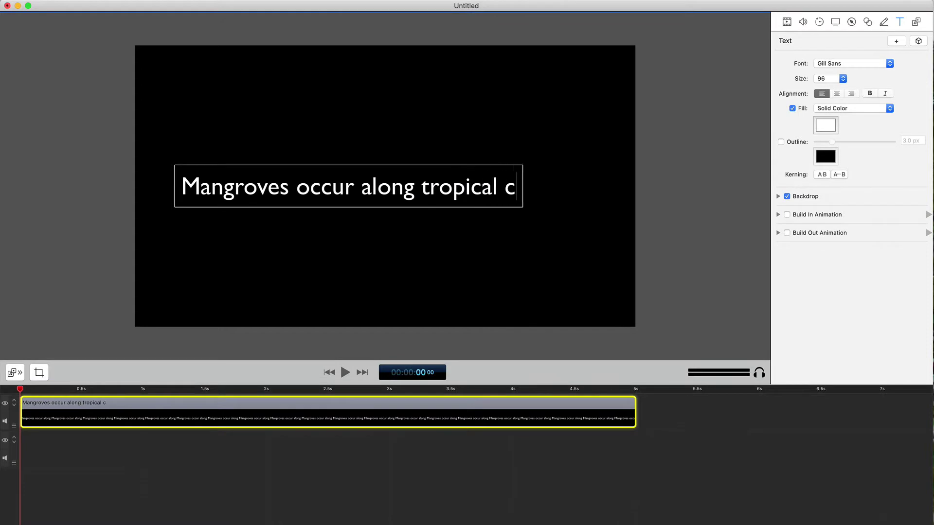
pyautogui.write('oastline')
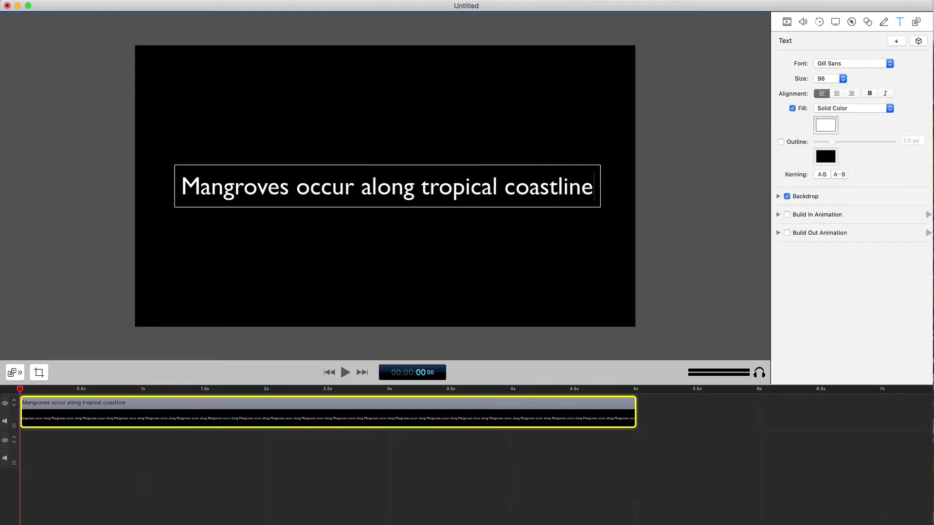
pyautogui.write('s.')
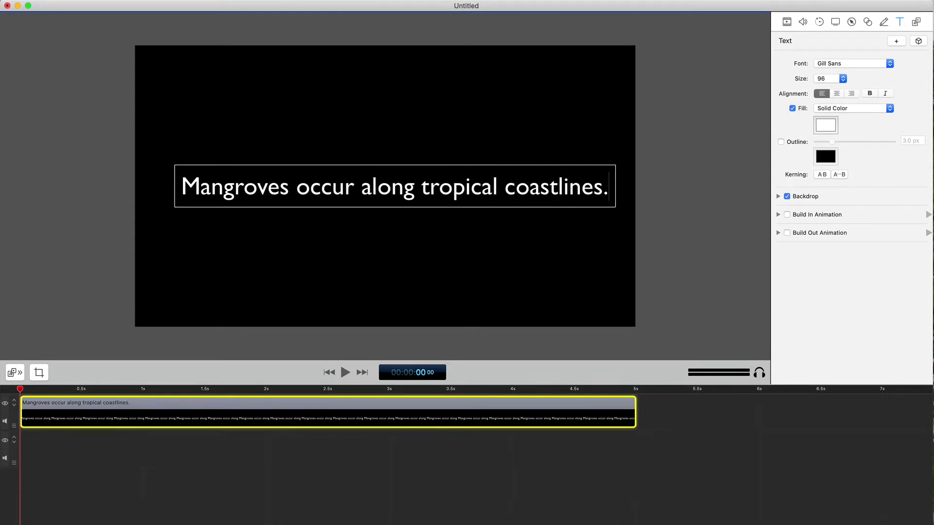
pyautogui.press('Escape')
pyautogui.moveTo(394, 187); pyautogui.dragTo(385, 187)
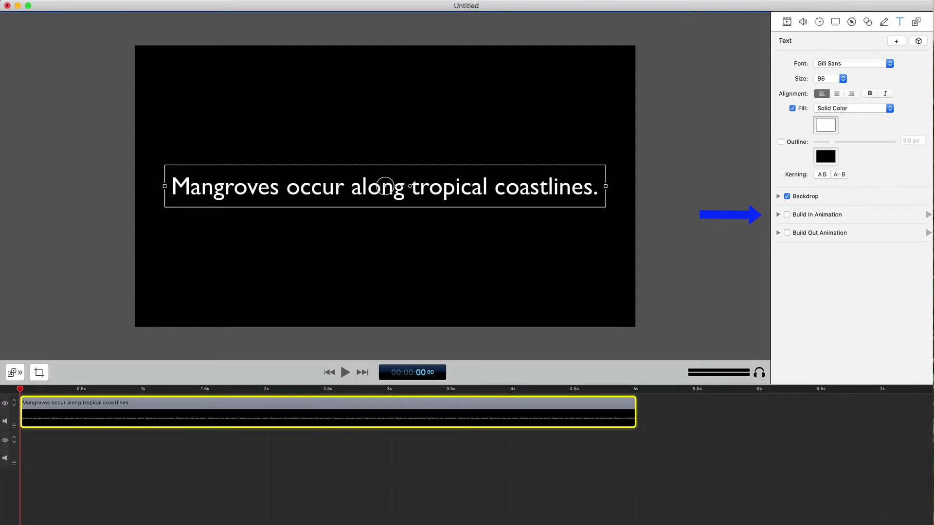
pyautogui.click(787, 213)
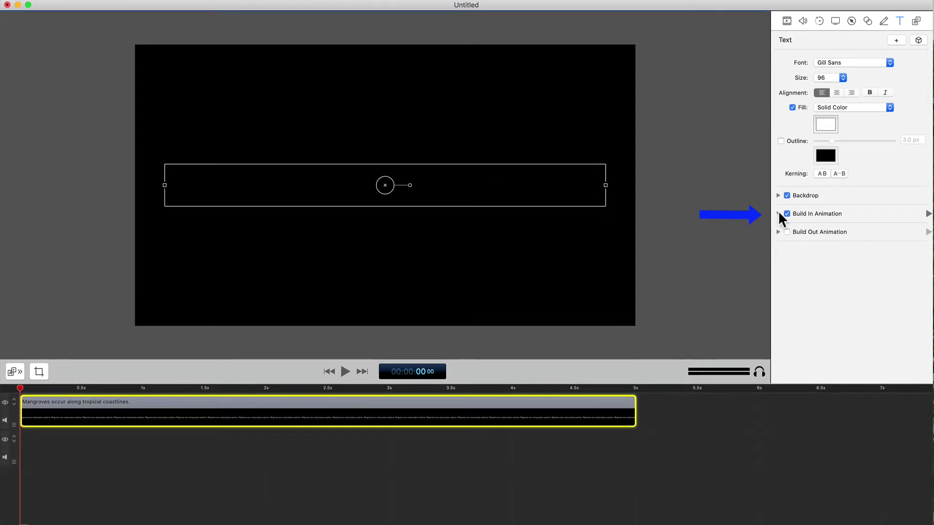
# Set the caption's build-in type to Typewriter at 0.75 duration and preview it
pyautogui.click(778, 213)
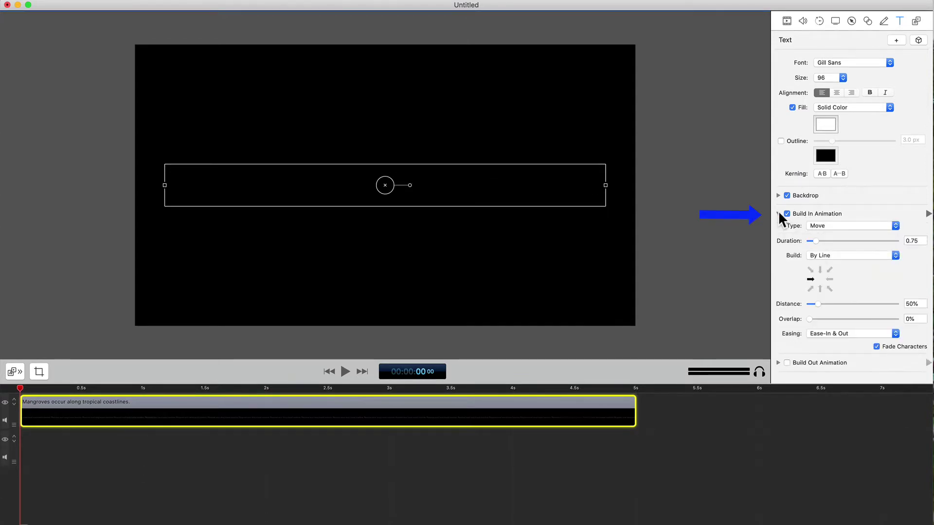
pyautogui.click(834, 223)
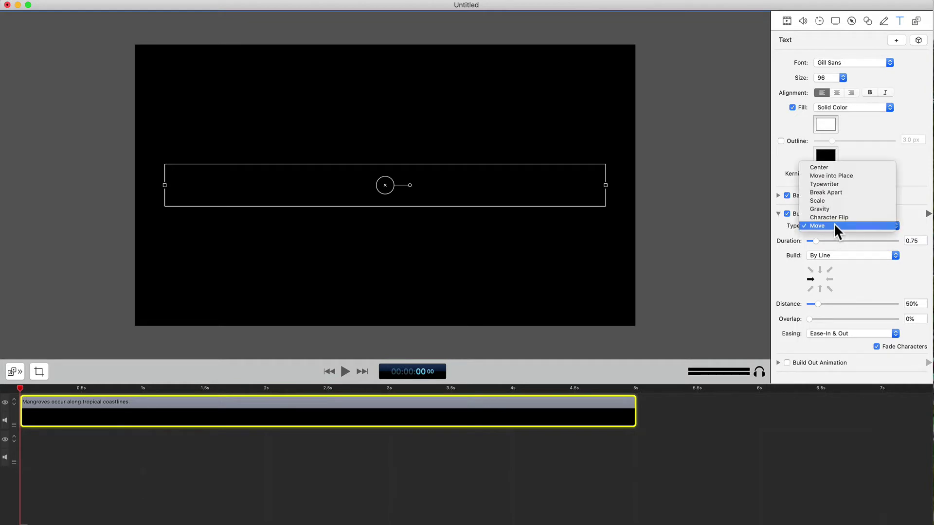
pyautogui.click(830, 184)
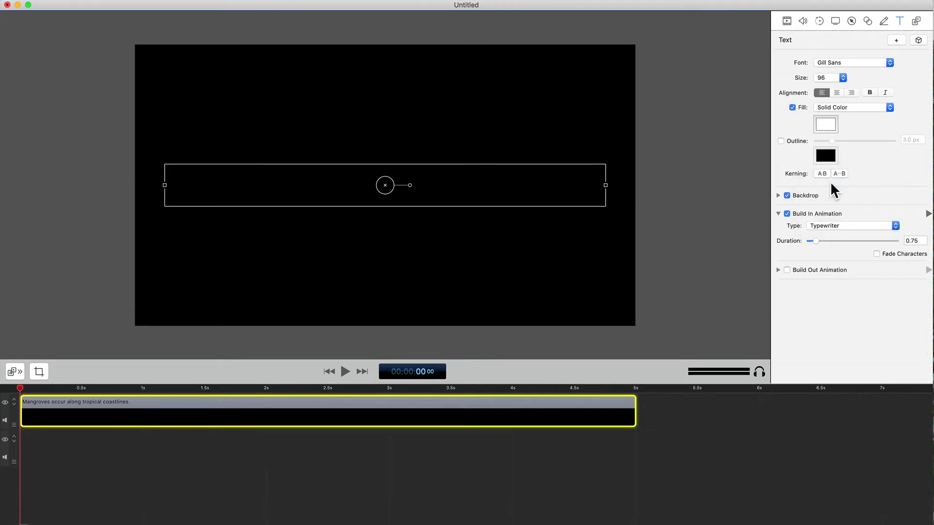
pyautogui.press('space')
pyautogui.press('space')
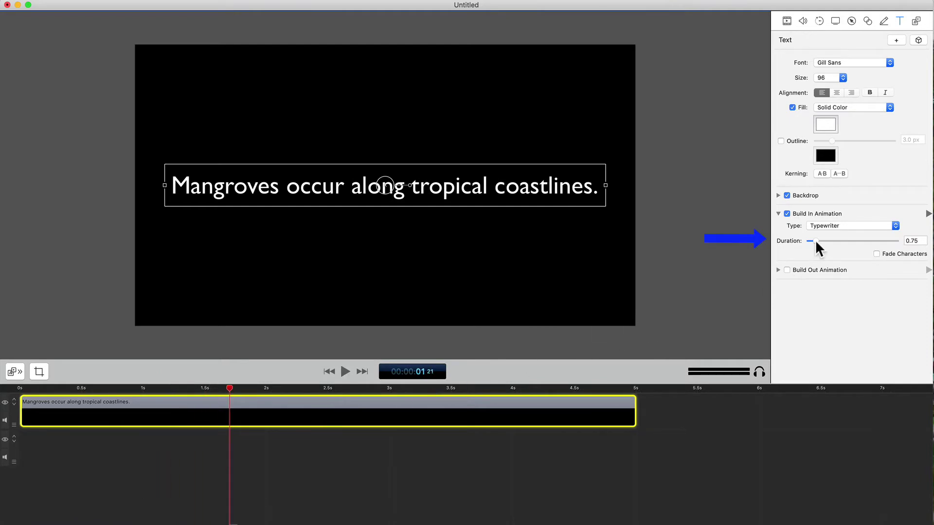
# Lengthen the Typewriter build-in to about 3.19 seconds and replay it from the start
pyautogui.moveTo(815, 240); pyautogui.dragTo(836, 239)
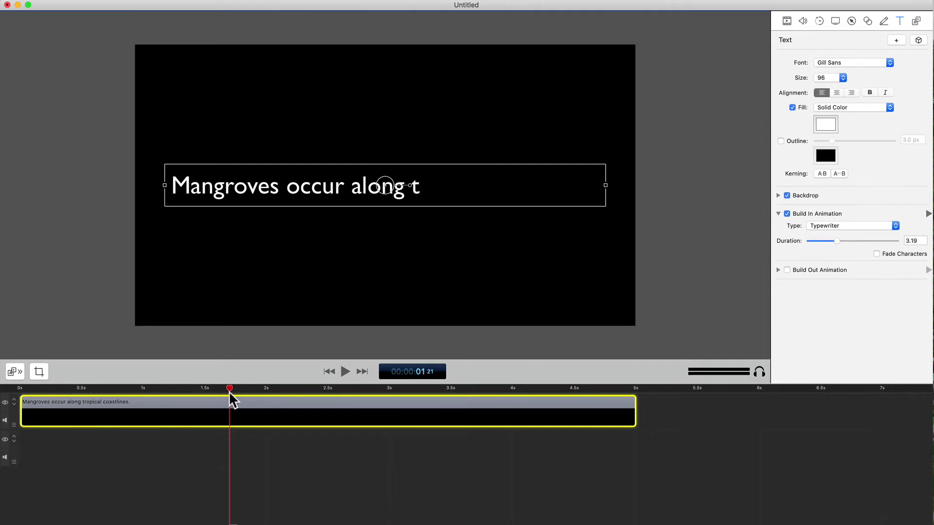
pyautogui.click(22, 387)
pyautogui.press('space')
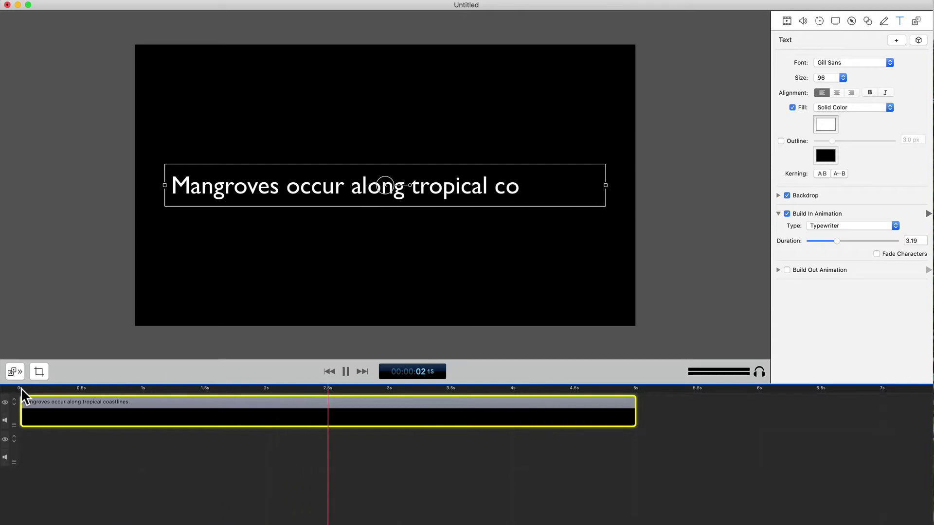
pyautogui.press('space')
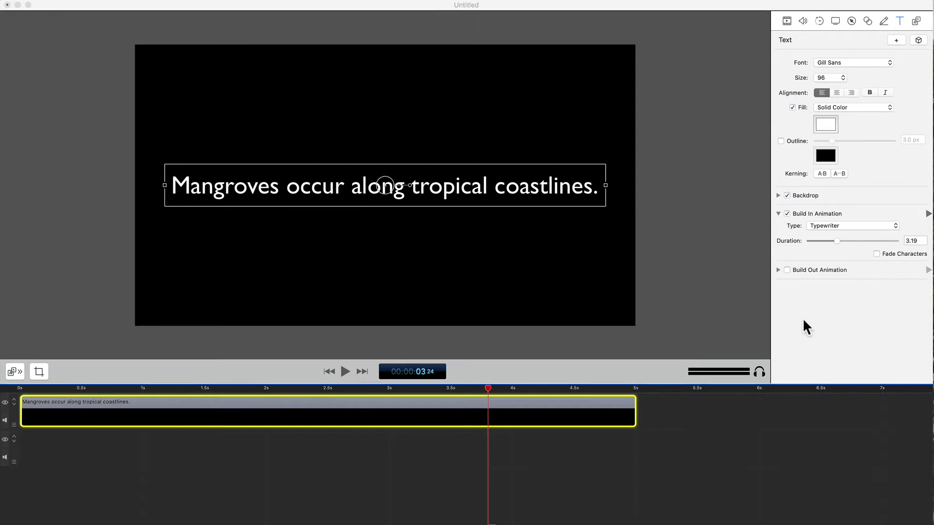
# Turn on Fade Characters, scrub back to about 3 seconds, and enable Build Out Animation
pyautogui.click(876, 254)
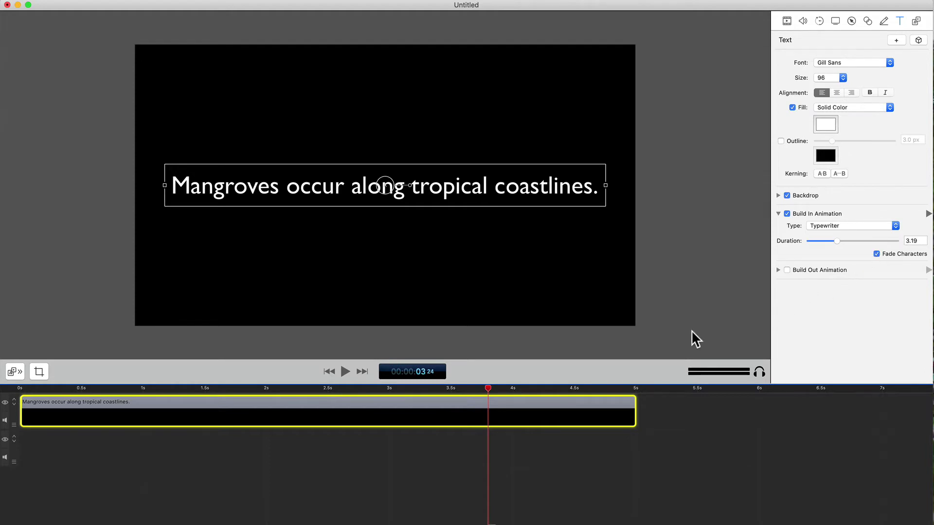
pyautogui.moveTo(487, 386); pyautogui.dragTo(348, 386)
pyautogui.click(786, 270)
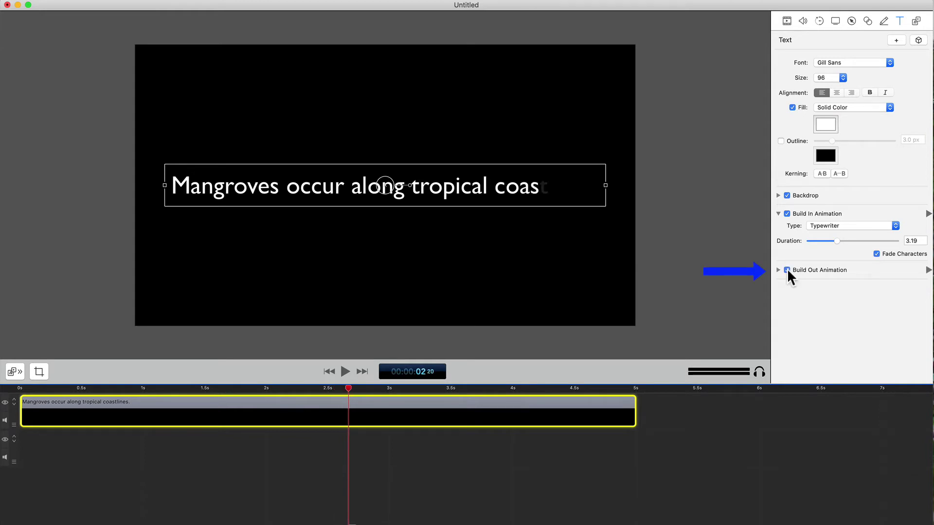
# Try a Typewriter build-out near the clip's end, then switch Build Out Animation off
pyautogui.click(778, 269)
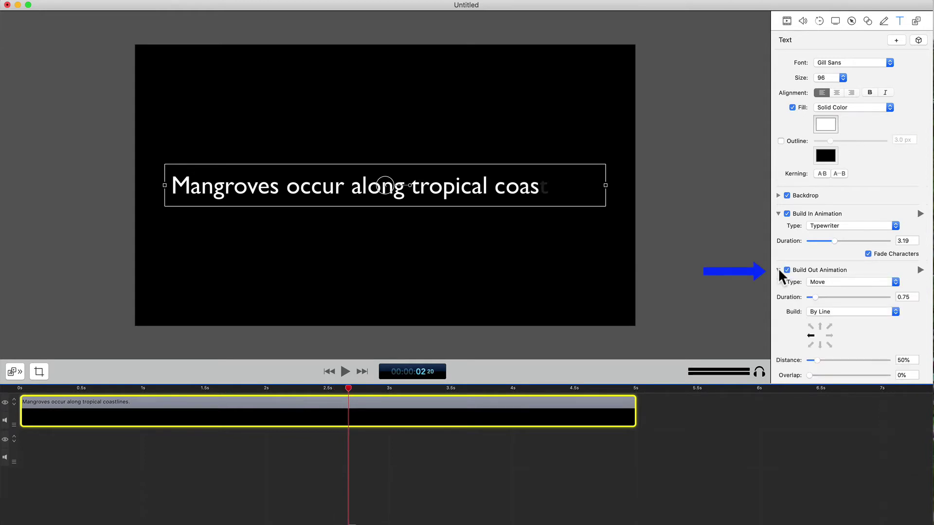
pyautogui.moveTo(499, 387); pyautogui.dragTo(590, 388)
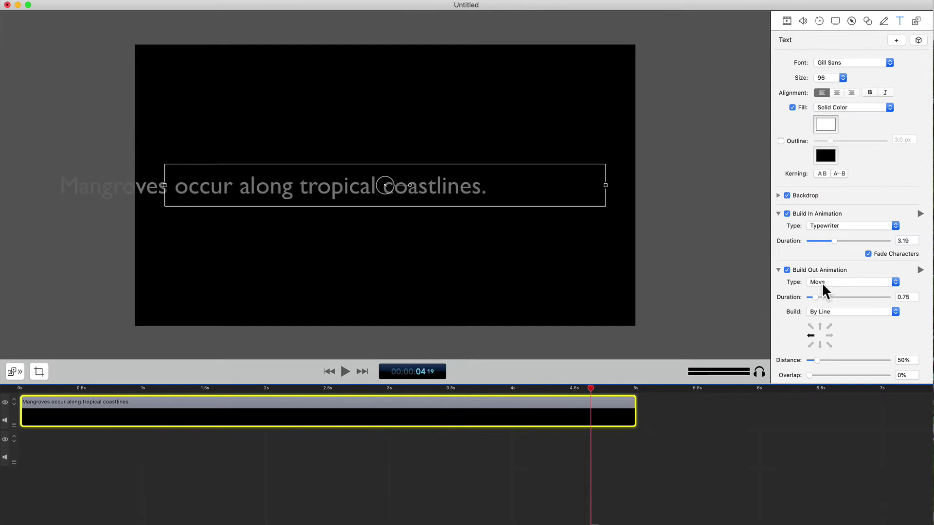
pyautogui.click(823, 282)
pyautogui.click(826, 240)
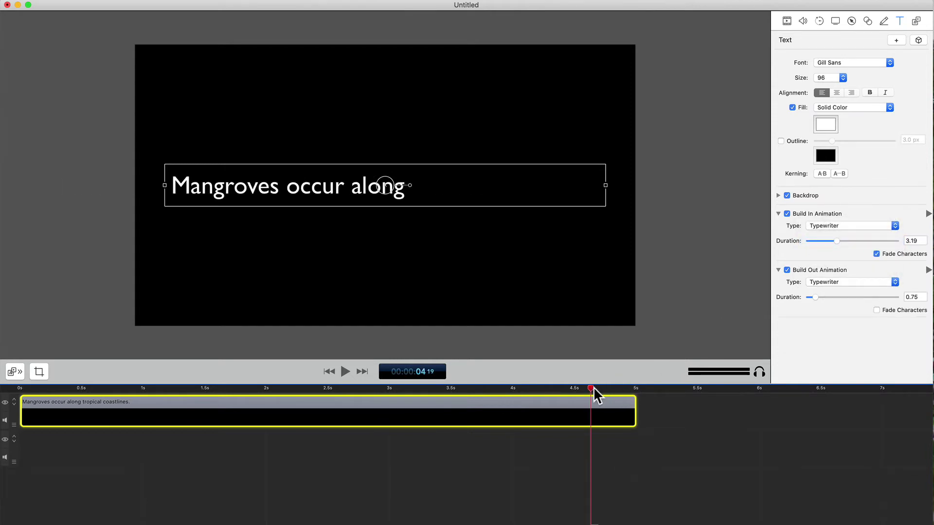
pyautogui.moveTo(591, 387); pyautogui.dragTo(634, 392)
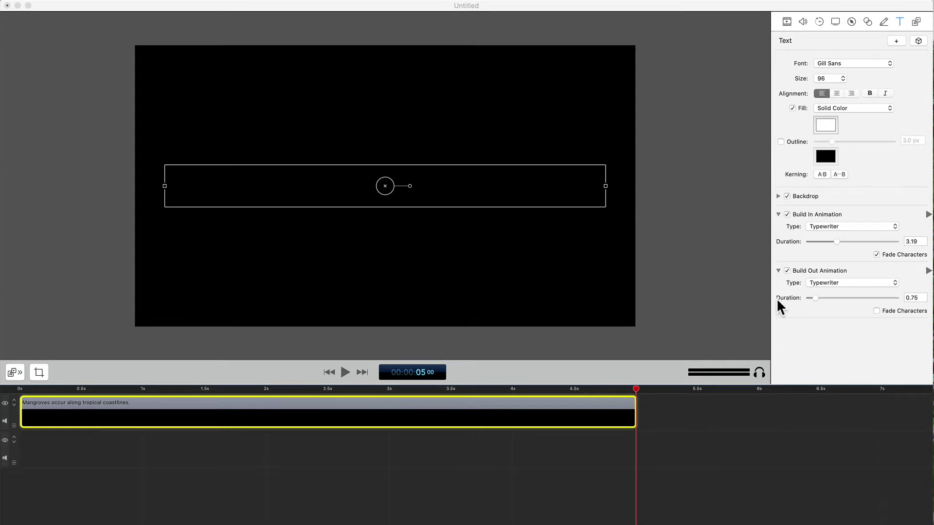
pyautogui.click(786, 269)
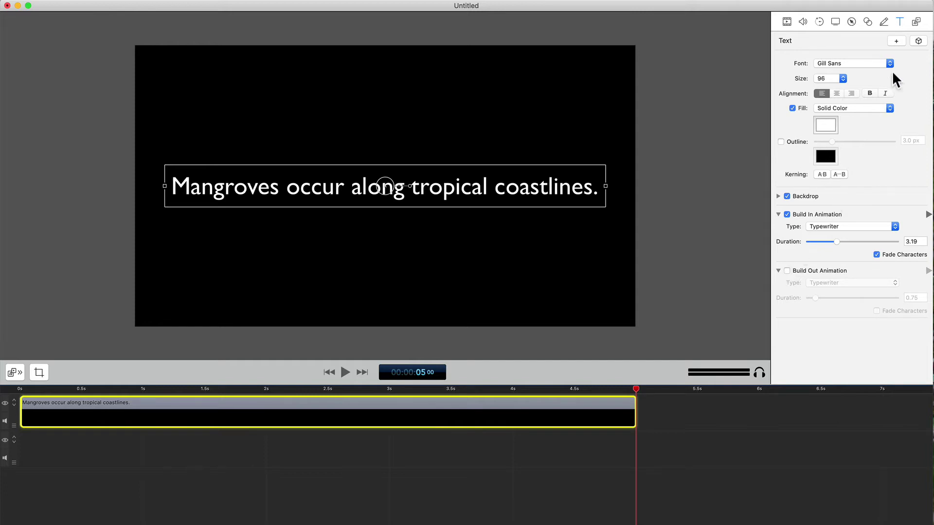
# Place mangrove_clip.mov from the Media Library on the track beneath the caption
pyautogui.click(915, 22)
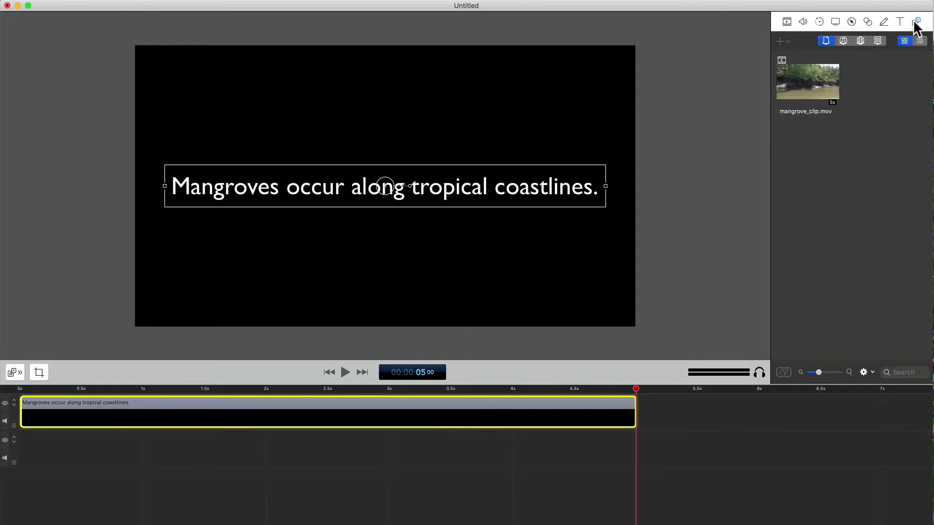
pyautogui.moveTo(828, 78)
pyautogui.moveTo(812, 88); pyautogui.dragTo(326, 456)
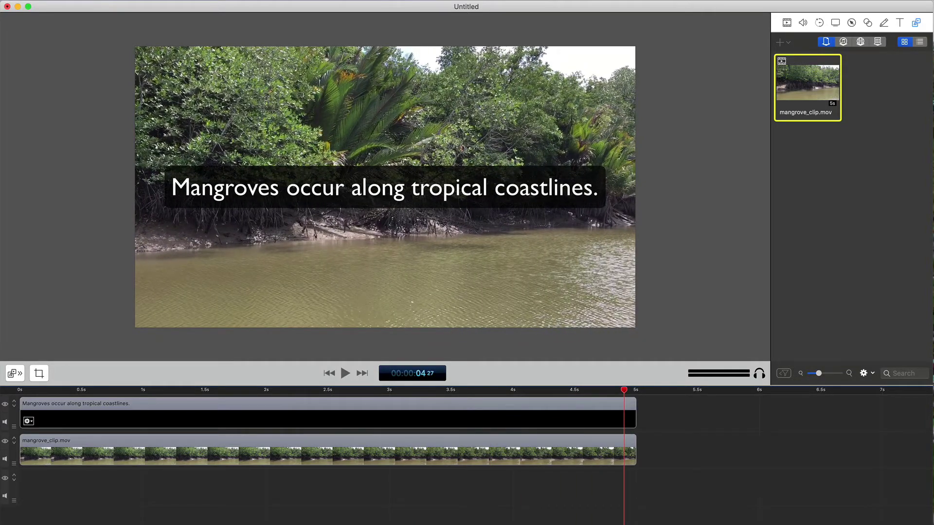
# Restyle the caption as yellow Helvetica at size 144 with the backdrop removed
pyautogui.click(78, 418)
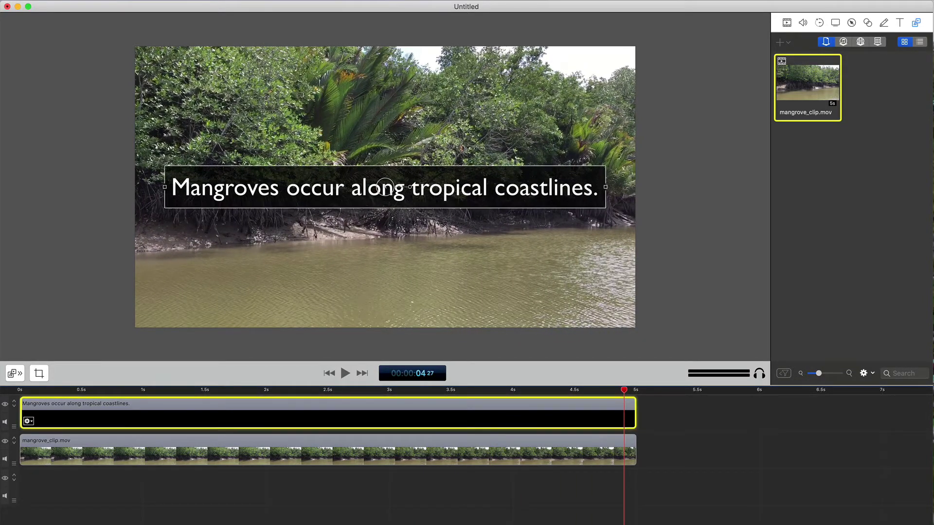
pyautogui.click(899, 22)
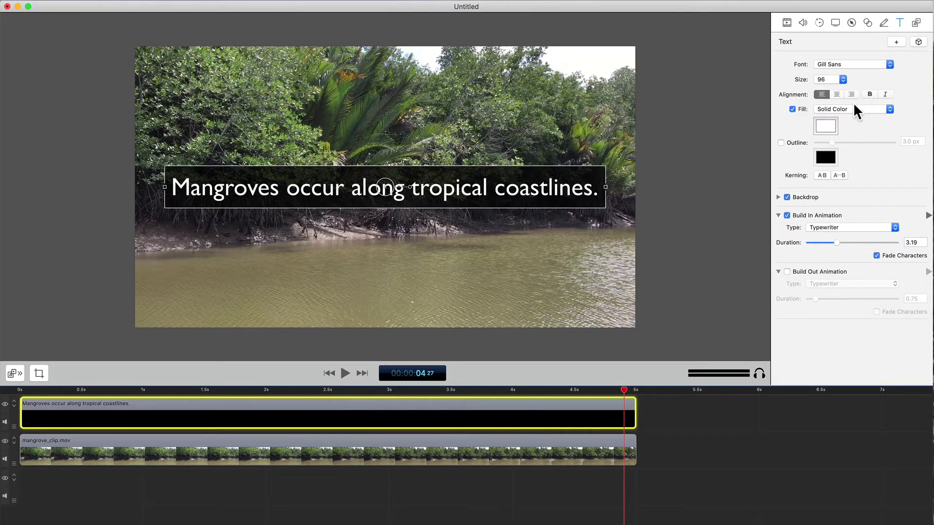
pyautogui.click(865, 63)
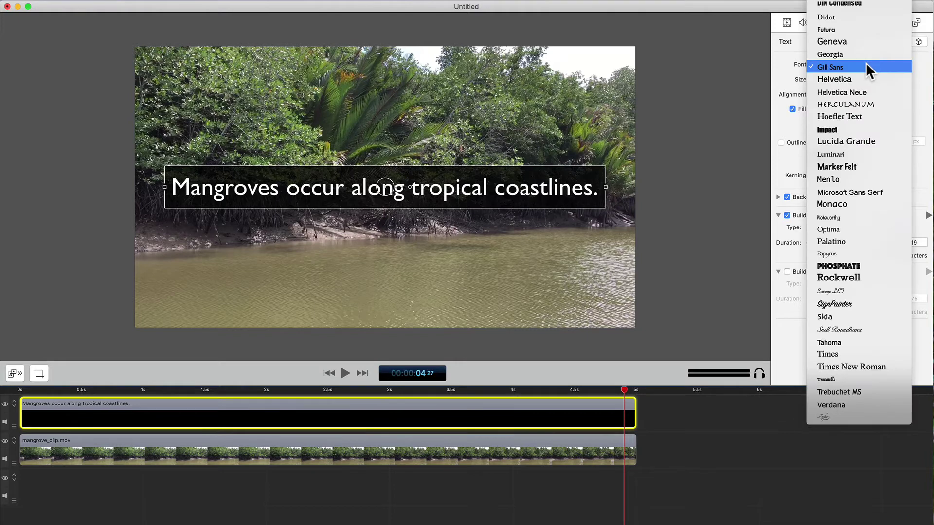
pyautogui.click(861, 79)
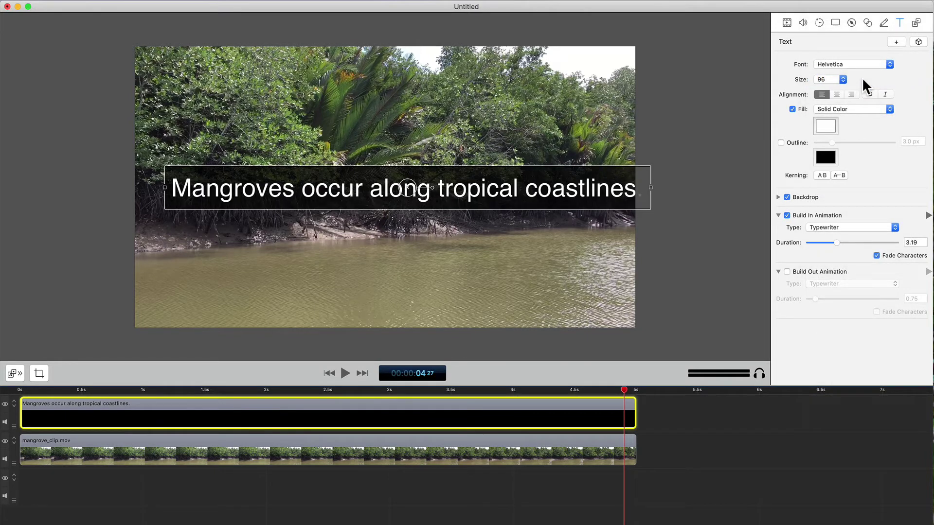
pyautogui.click(842, 79)
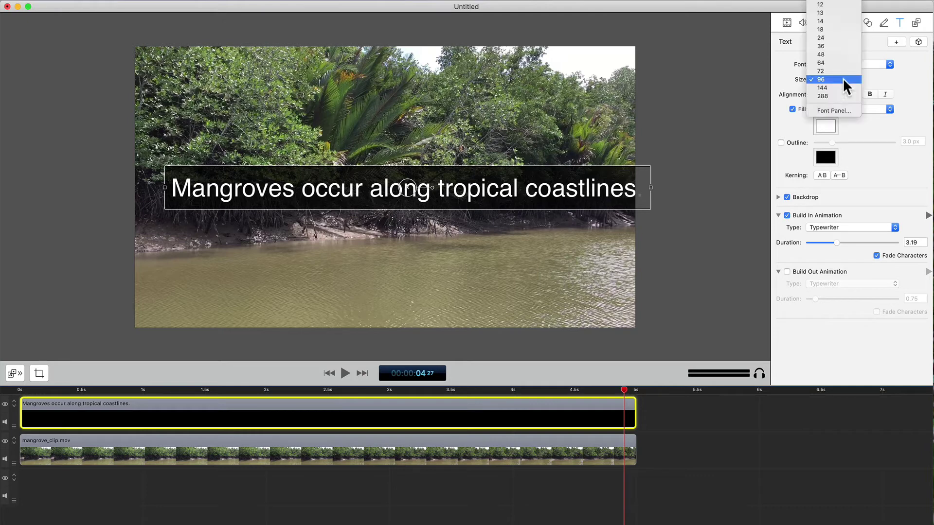
pyautogui.click(838, 86)
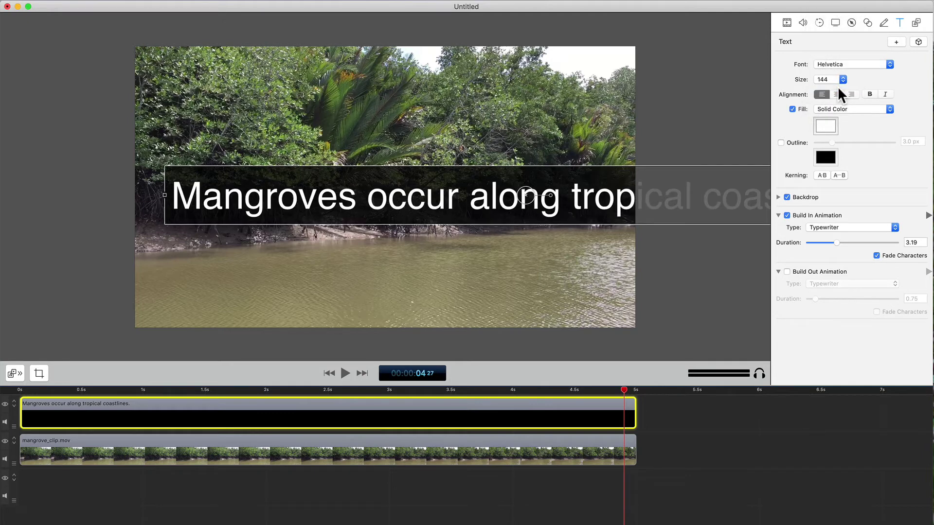
pyautogui.click(826, 126)
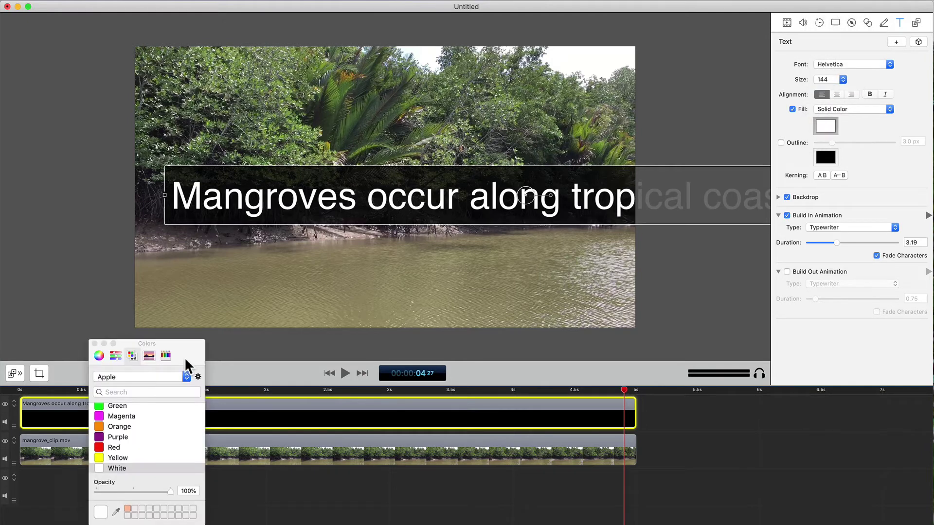
pyautogui.click(107, 457)
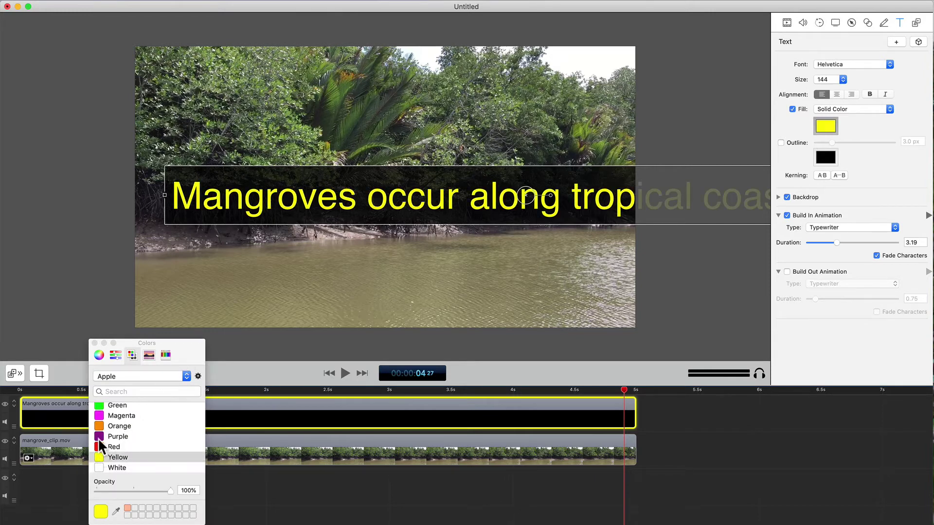
pyautogui.click(94, 343)
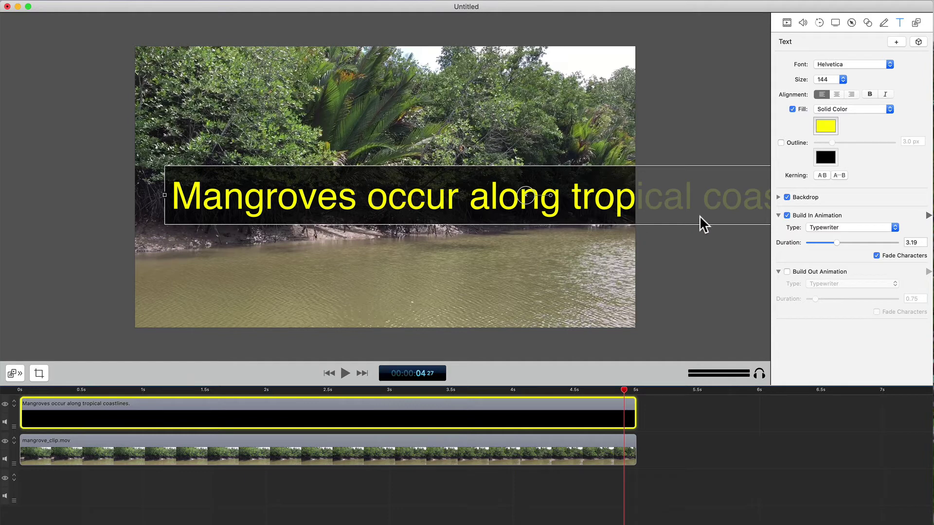
pyautogui.click(787, 197)
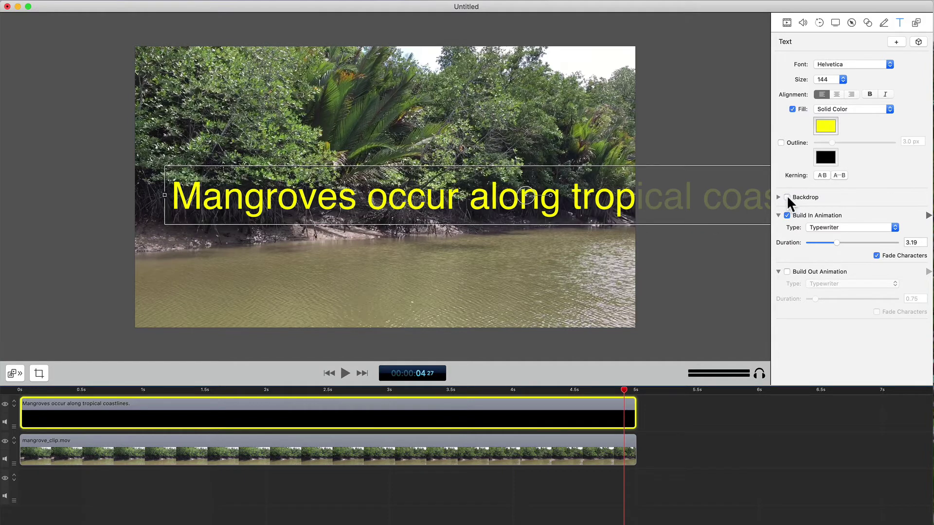
# Narrow the caption box so the text wraps onto four lines, then play from the start
pyautogui.click(168, 199)
pyautogui.moveTo(166, 195); pyautogui.dragTo(277, 182)
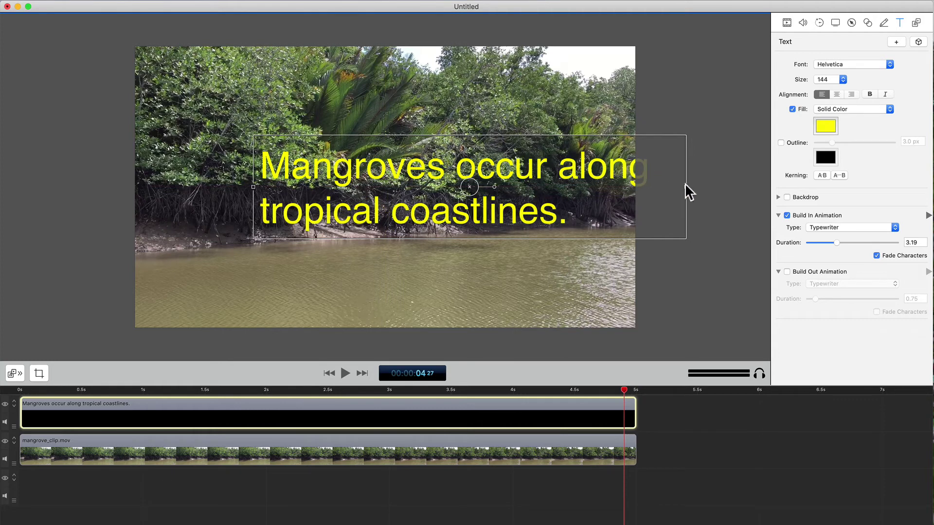
pyautogui.moveTo(685, 185); pyautogui.dragTo(363, 197)
pyautogui.click(23, 390)
pyautogui.press('space')
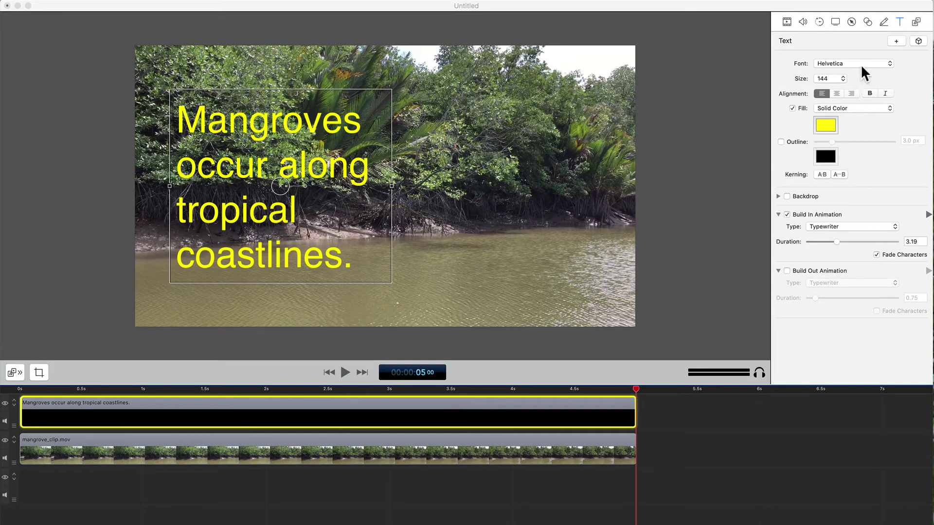
# Add village_borneo.mov to the timeline directly after mangrove_clip.mov at 5 s
pyautogui.click(916, 22)
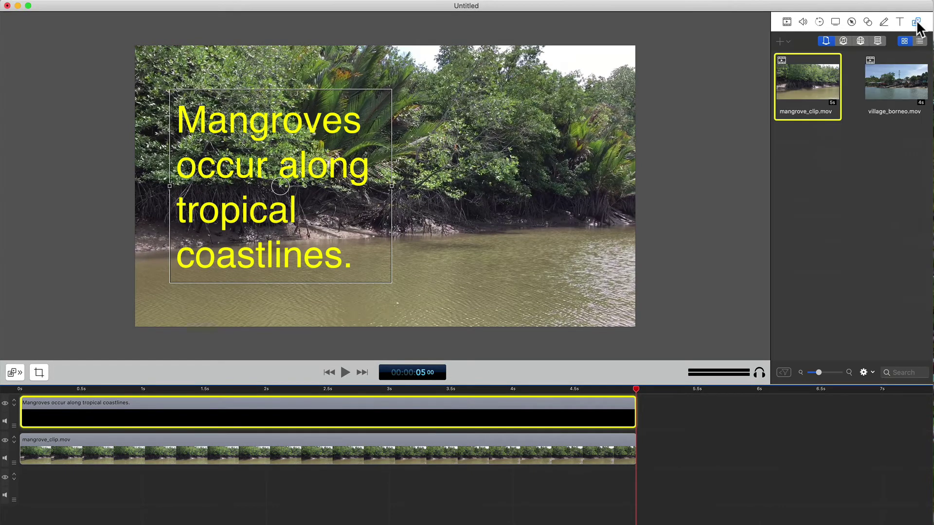
pyautogui.moveTo(894, 82); pyautogui.dragTo(678, 440)
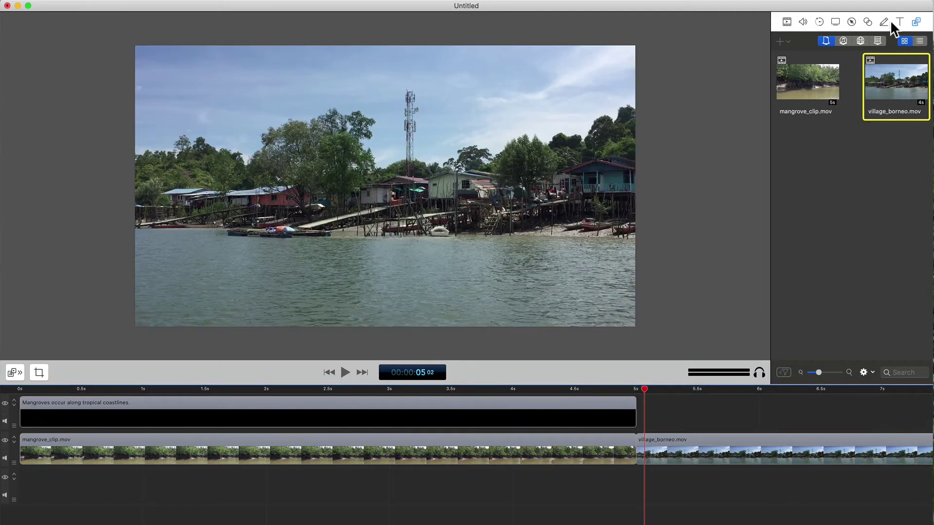
pyautogui.click(898, 19)
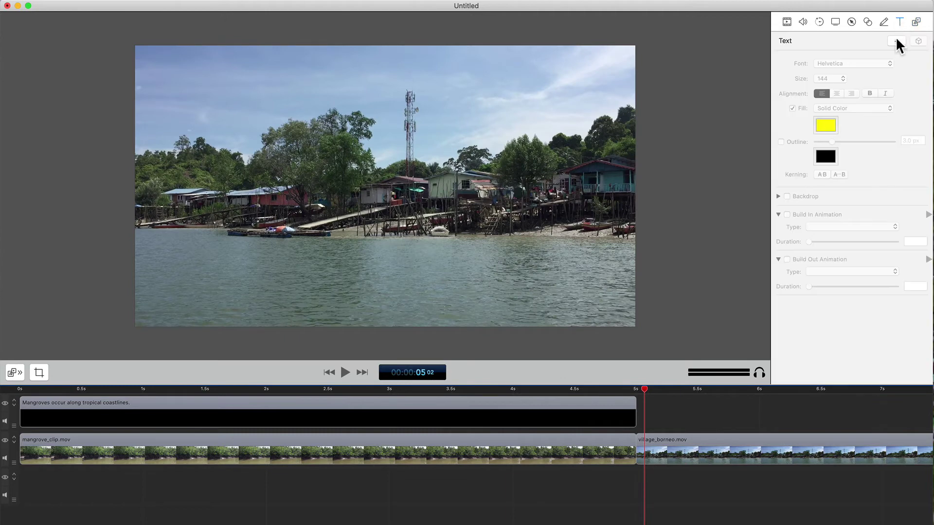
# Add a second caption reading 'They protect human communities from storms.' in Helvetica
pyautogui.click(895, 40)
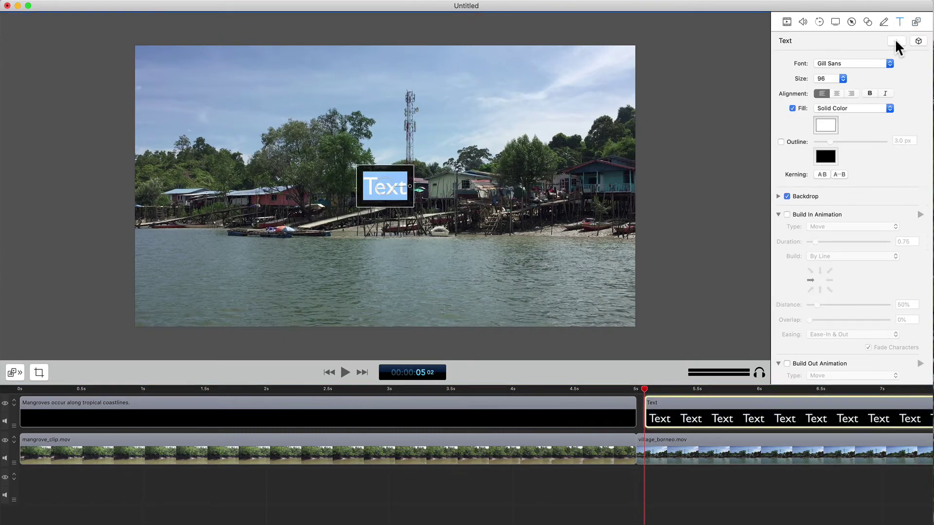
pyautogui.write('T')
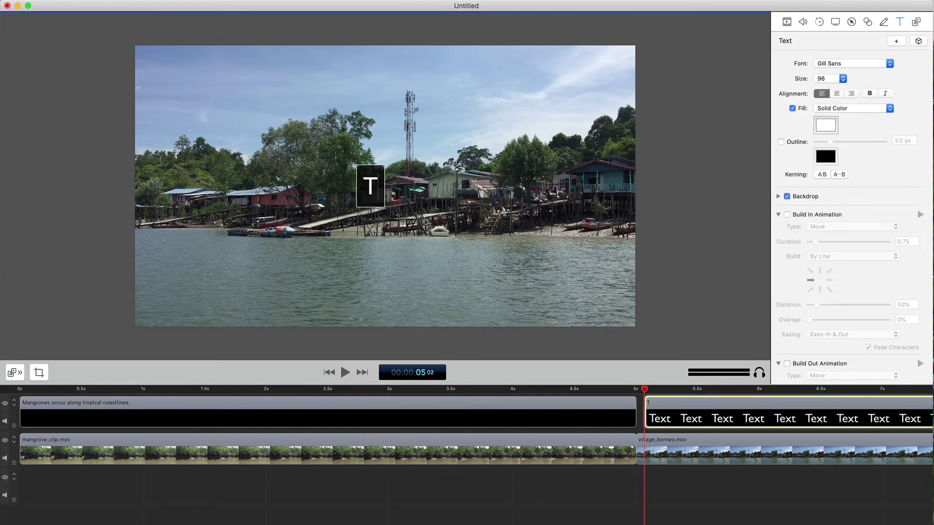
pyautogui.write('hey')
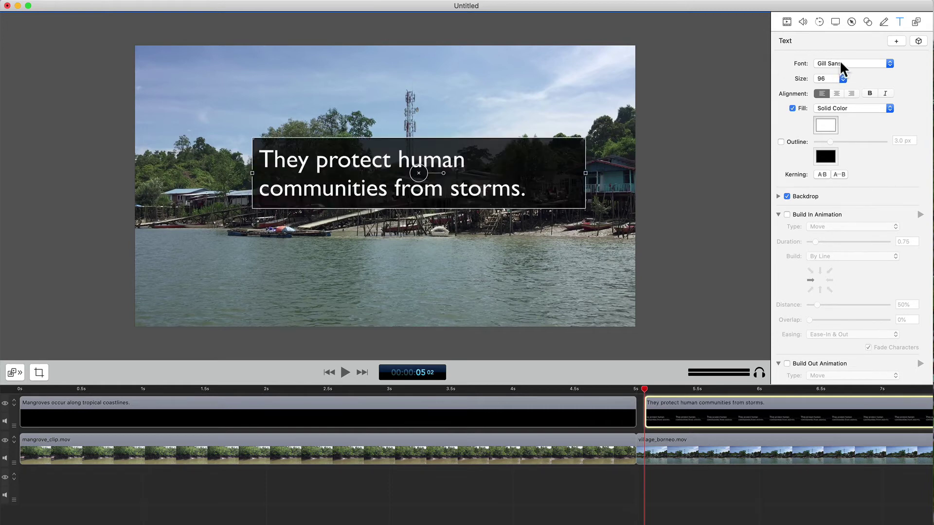
pyautogui.click(839, 61)
pyautogui.click(837, 79)
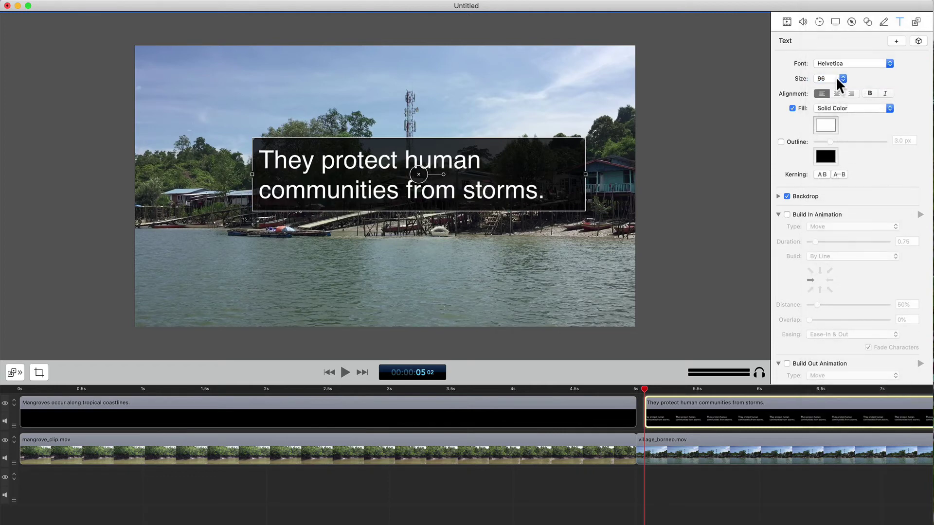
# Make the village caption yellow, size 144, with no backdrop
pyautogui.click(838, 78)
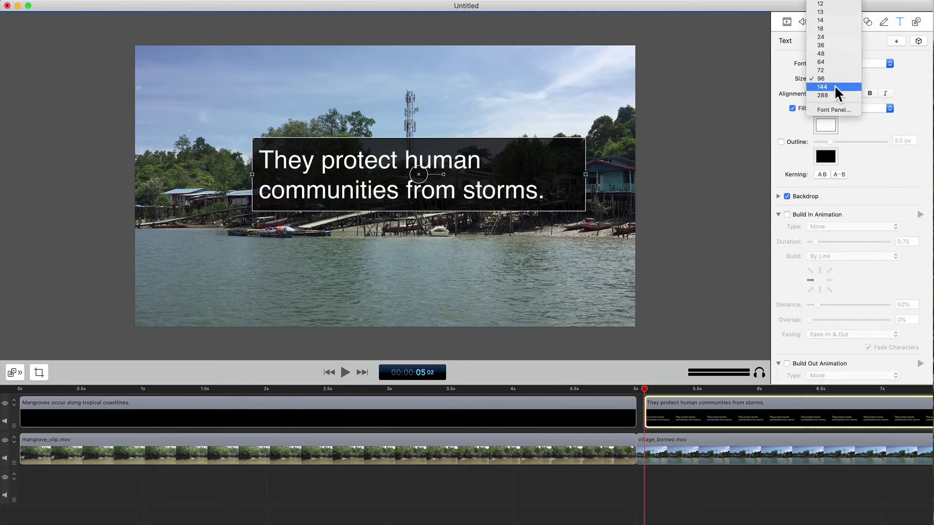
pyautogui.click(834, 86)
pyautogui.click(820, 124)
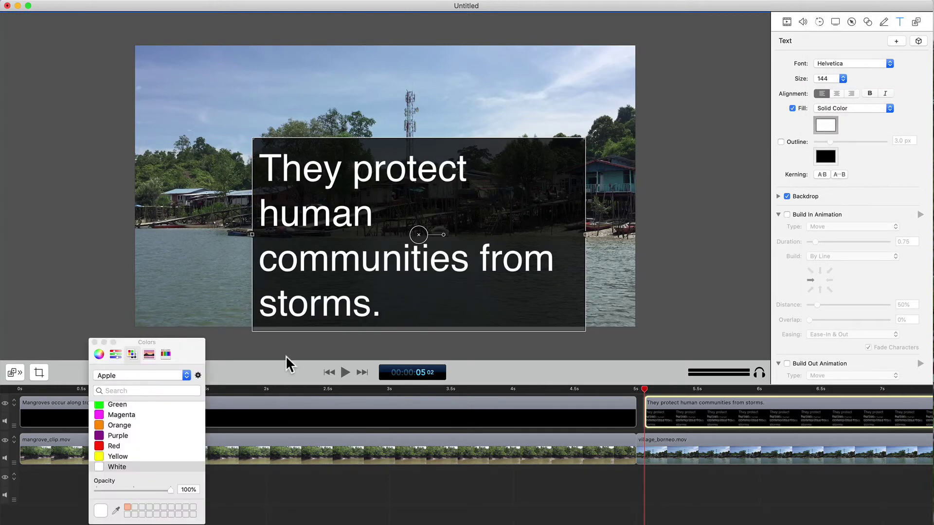
pyautogui.click(100, 455)
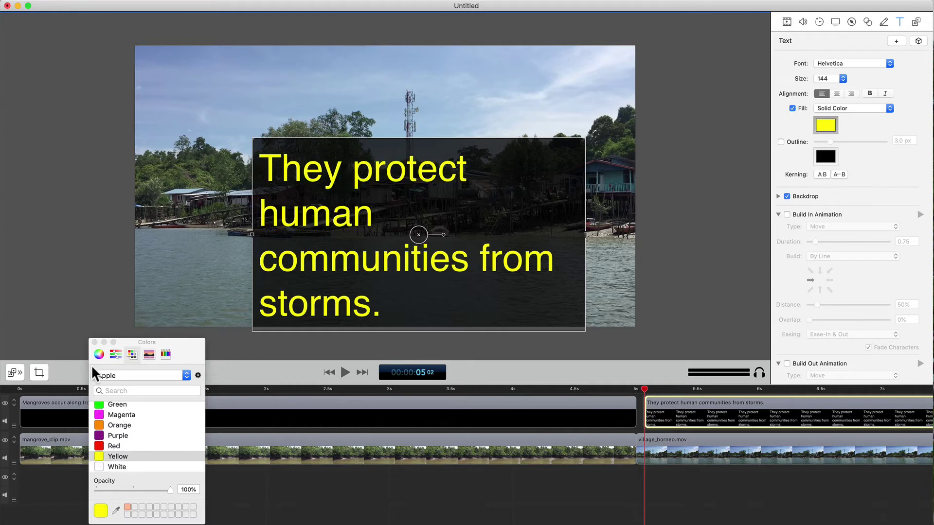
pyautogui.click(94, 342)
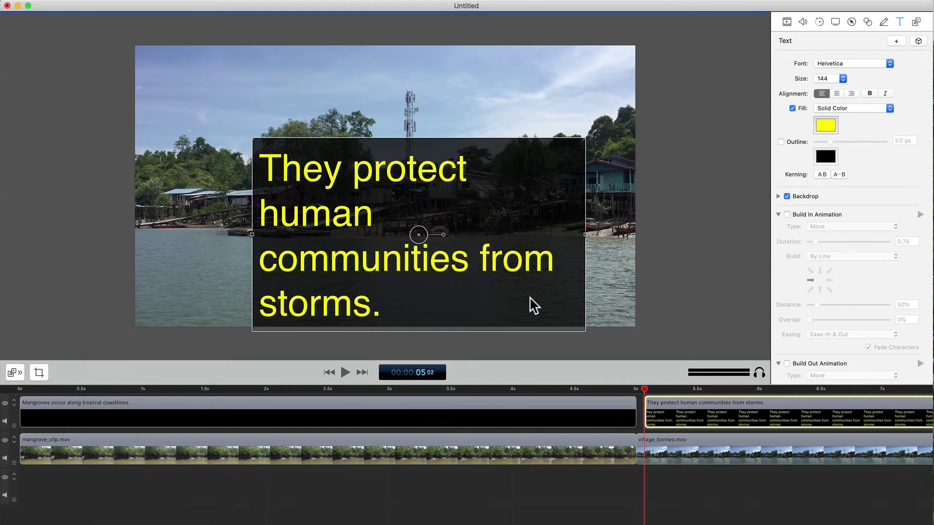
pyautogui.click(787, 196)
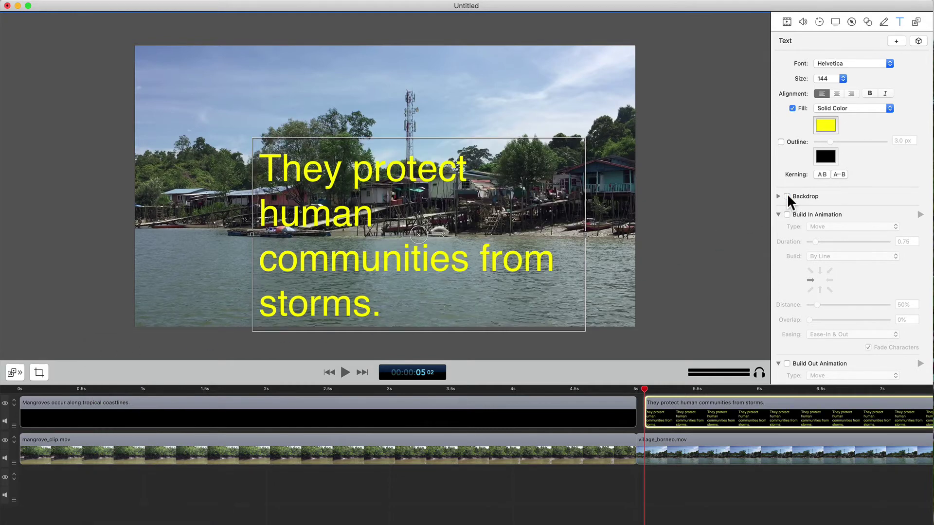
# Move the caption up-left, narrow it to four lines, and enable Build In Animation
pyautogui.moveTo(553, 286); pyautogui.dragTo(487, 241)
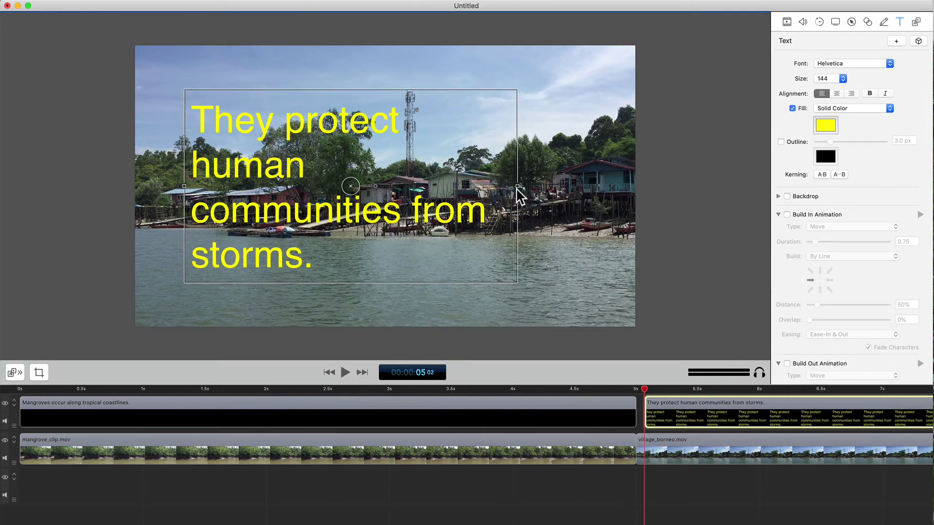
pyautogui.moveTo(517, 187); pyautogui.dragTo(395, 189)
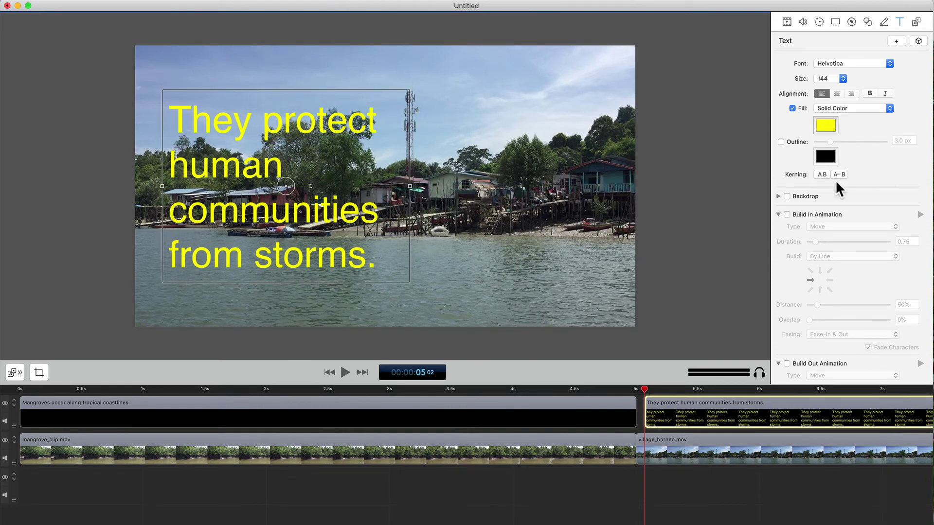
pyautogui.click(786, 214)
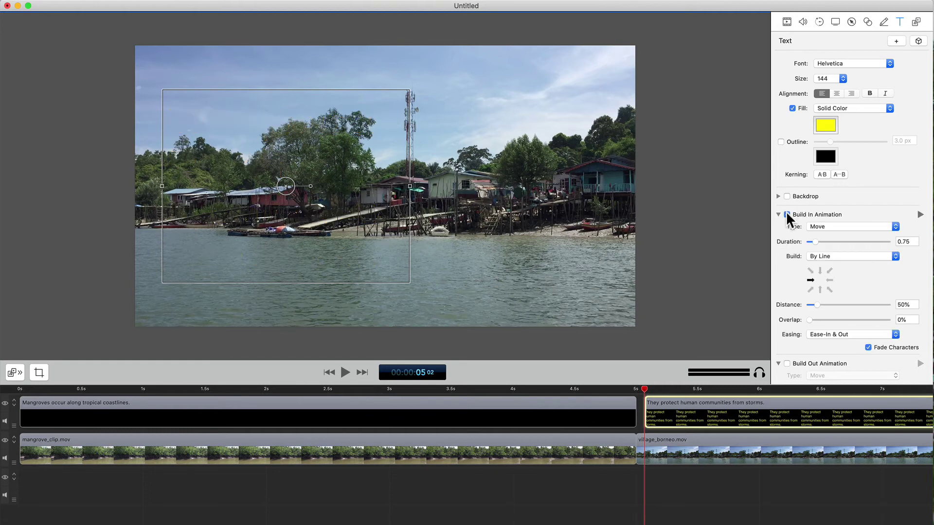
# Give the village caption a Typewriter build-in lasting 3.2 seconds
pyautogui.click(820, 226)
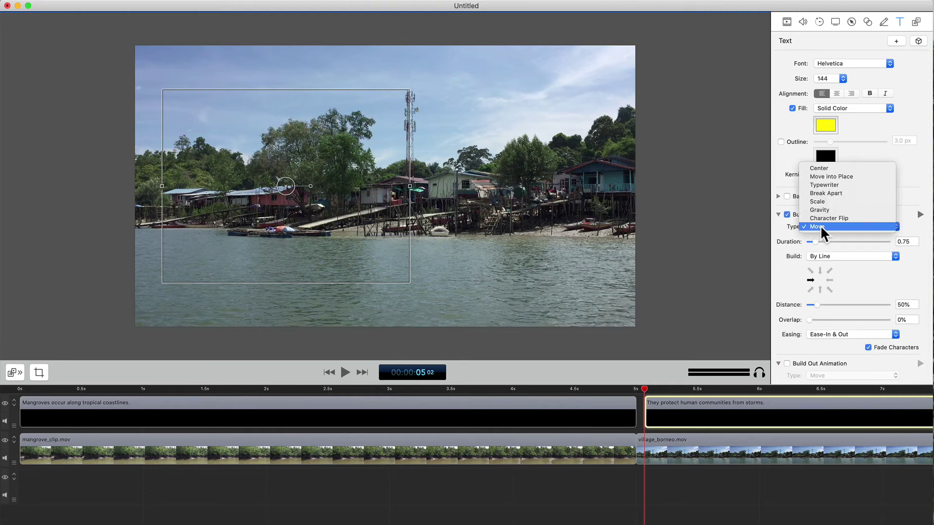
pyautogui.click(822, 184)
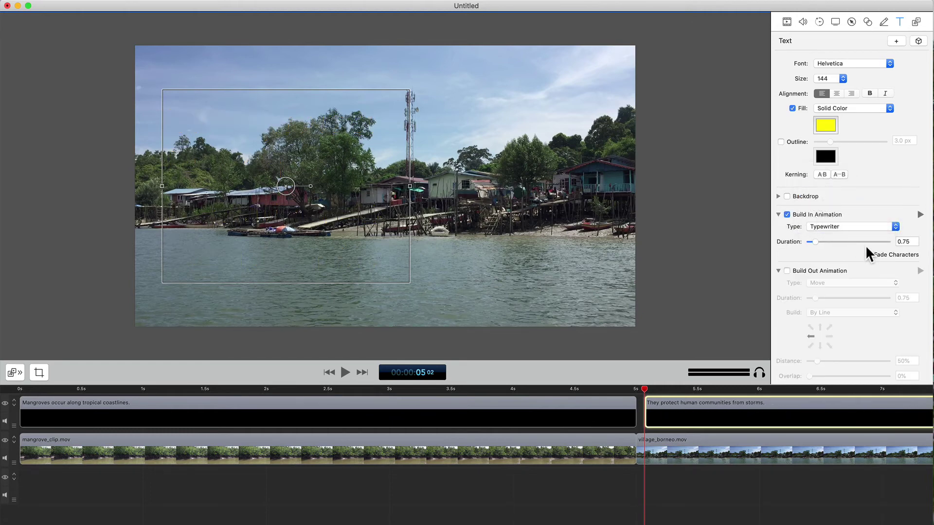
pyautogui.moveTo(910, 240); pyautogui.dragTo(895, 240)
pyautogui.write('3.2')
pyautogui.click(704, 403)
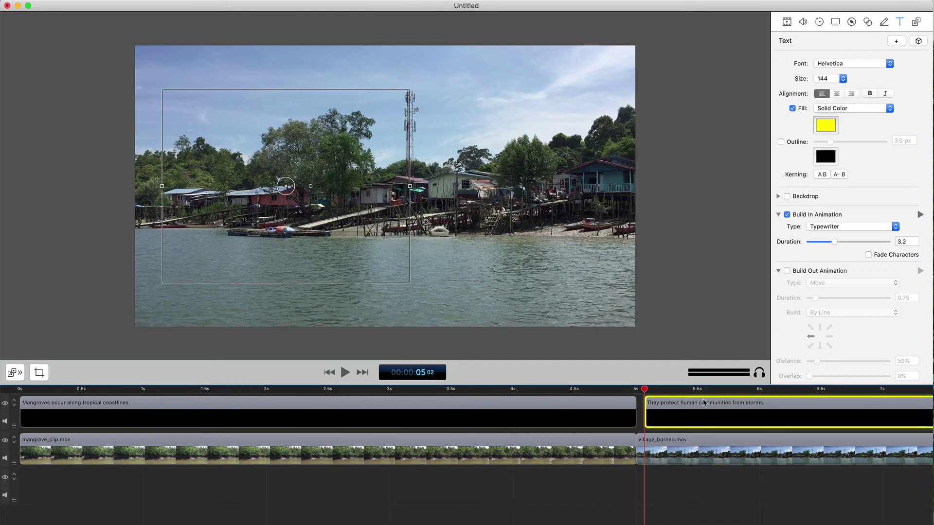